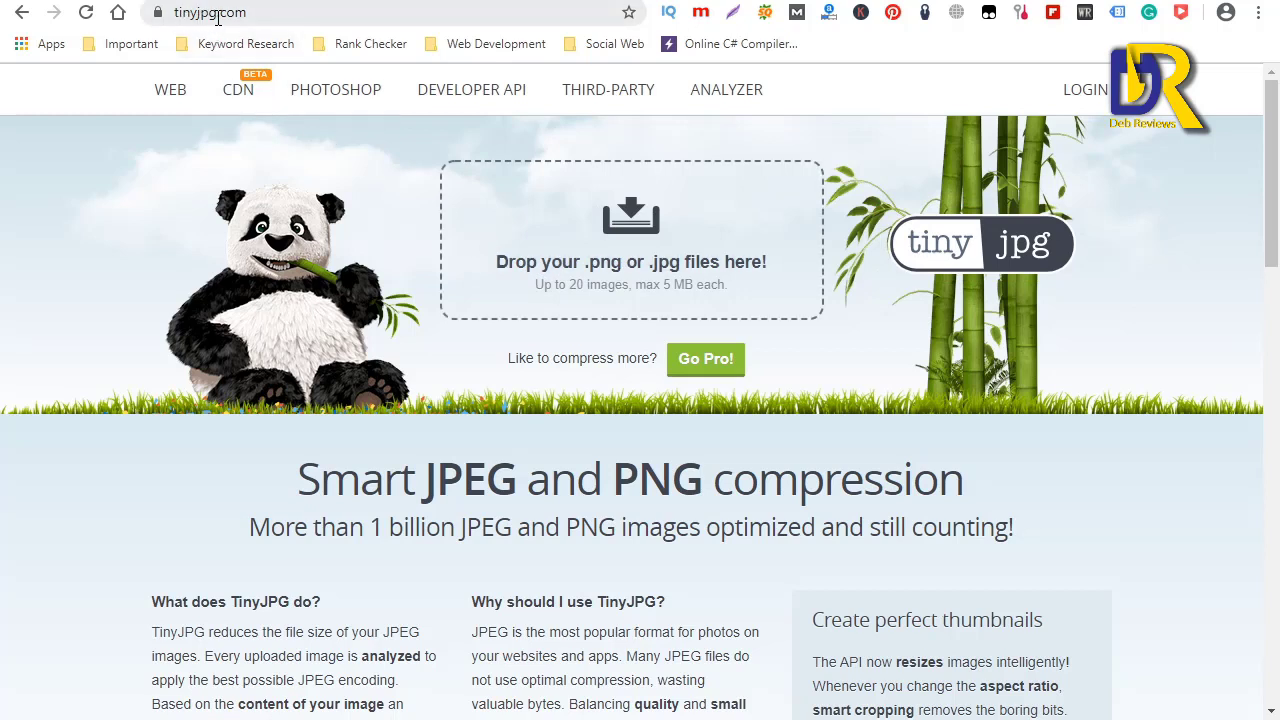
# - Reload TinyJPG and compress the image rsz_girl_with_black_blazer.jpg
pyautogui.press('F5')
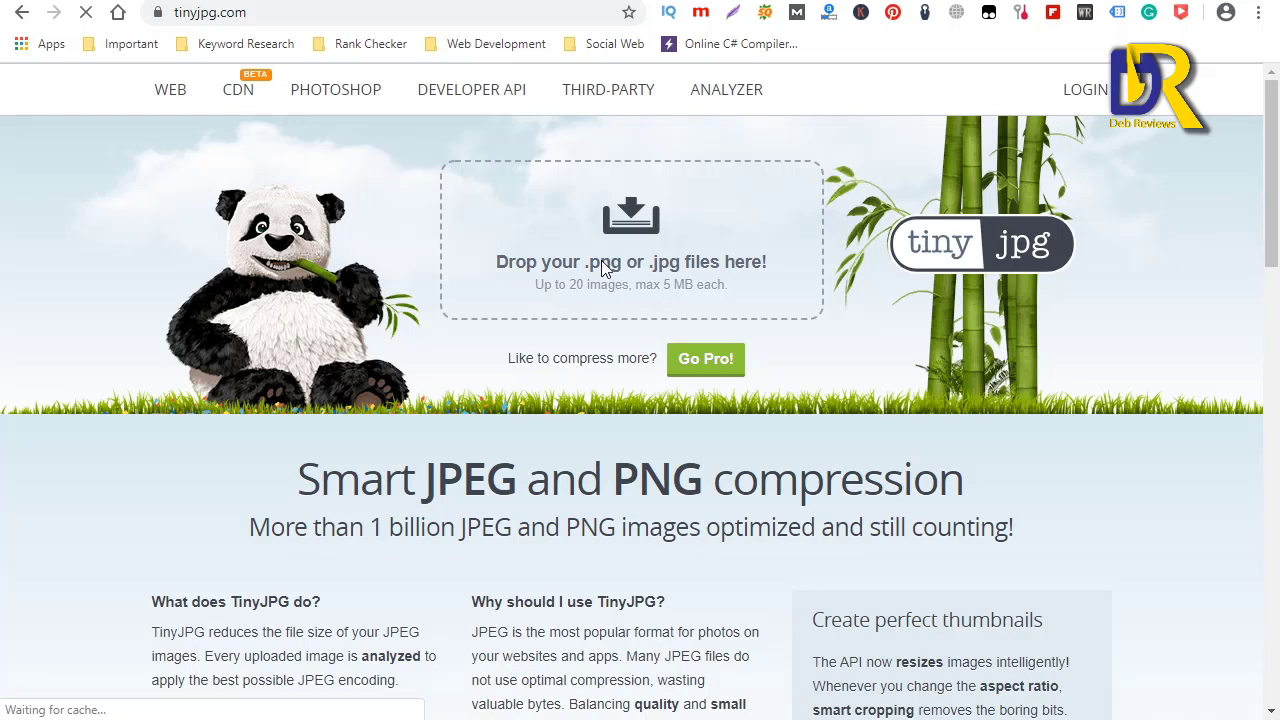
pyautogui.click(601, 263)
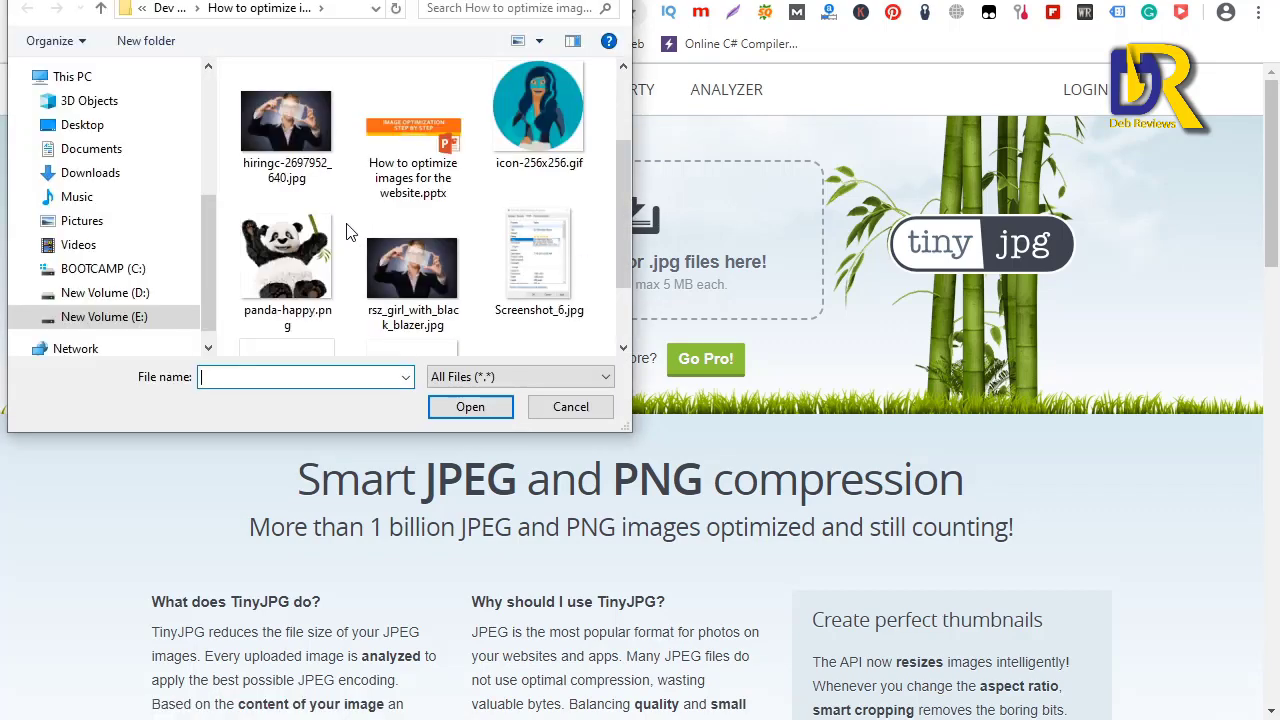
pyautogui.doubleClick(396, 266)
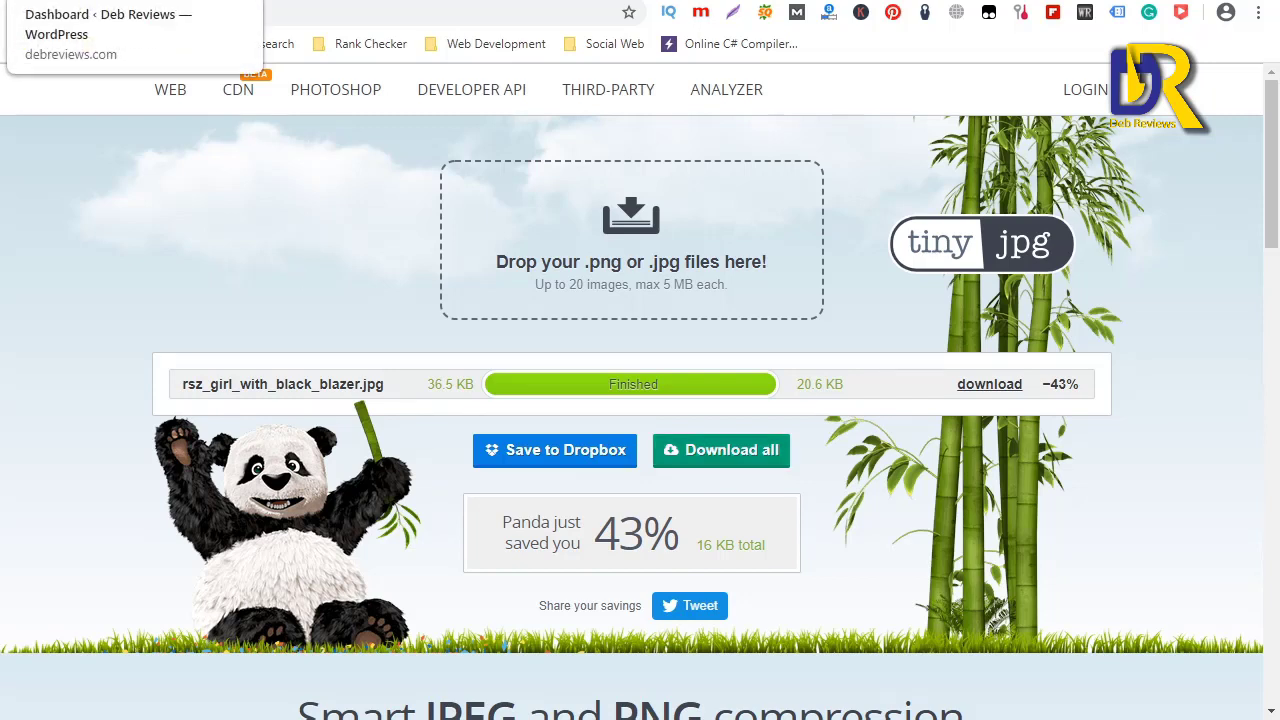
# - Switch to the Deb Reviews WordPress dashboard and open the page for adding new plugins
pyautogui.click(70, 1)
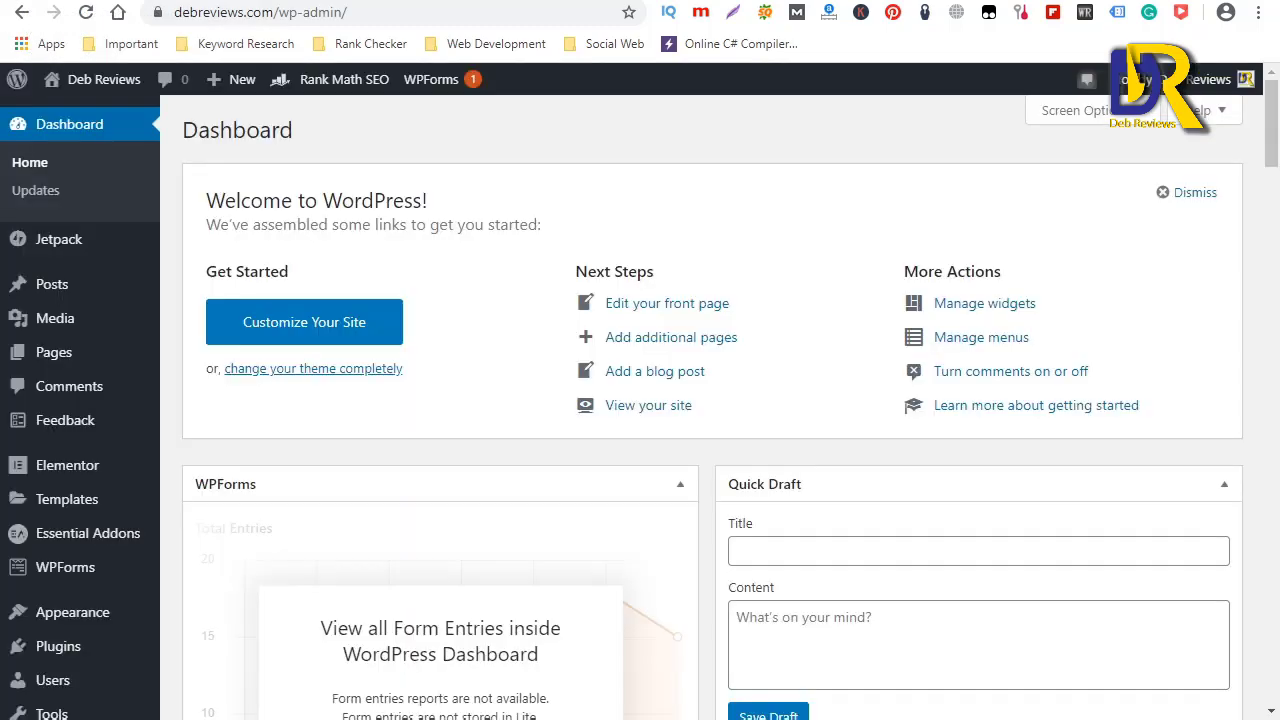
pyautogui.moveTo(140, 247)
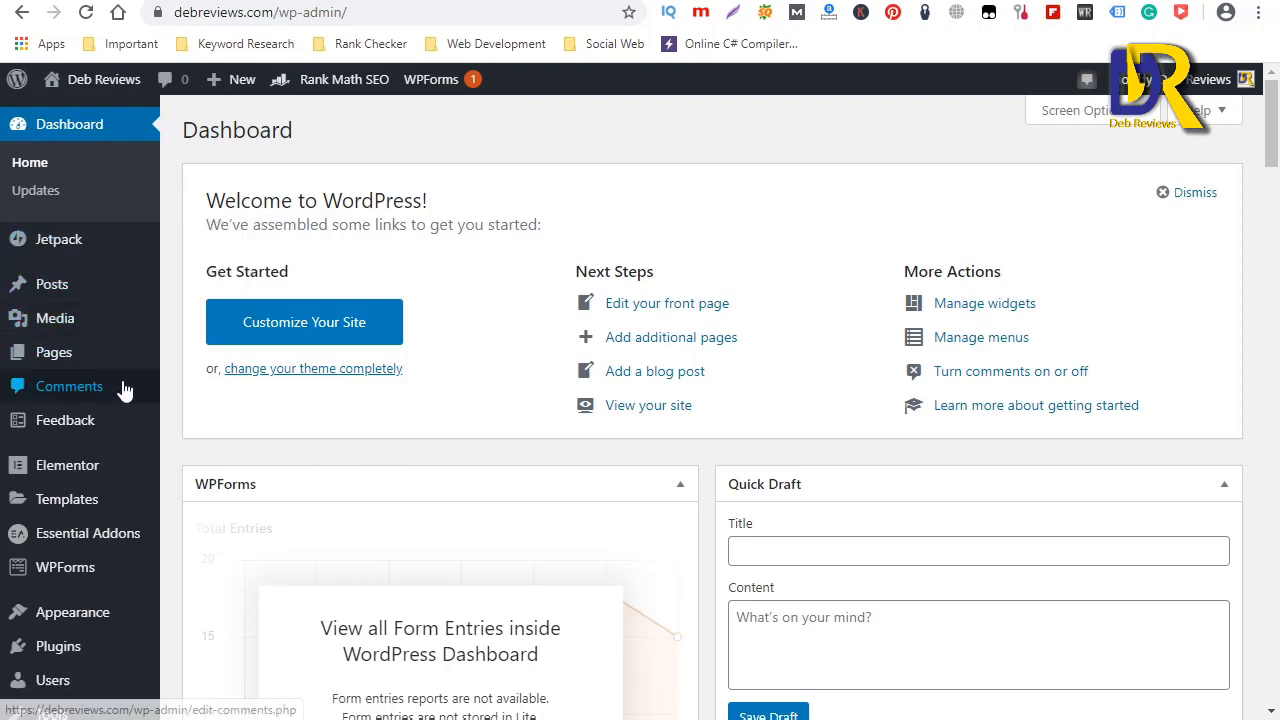
pyautogui.scroll(-3, 110, 531)
pyautogui.click(55, 356)
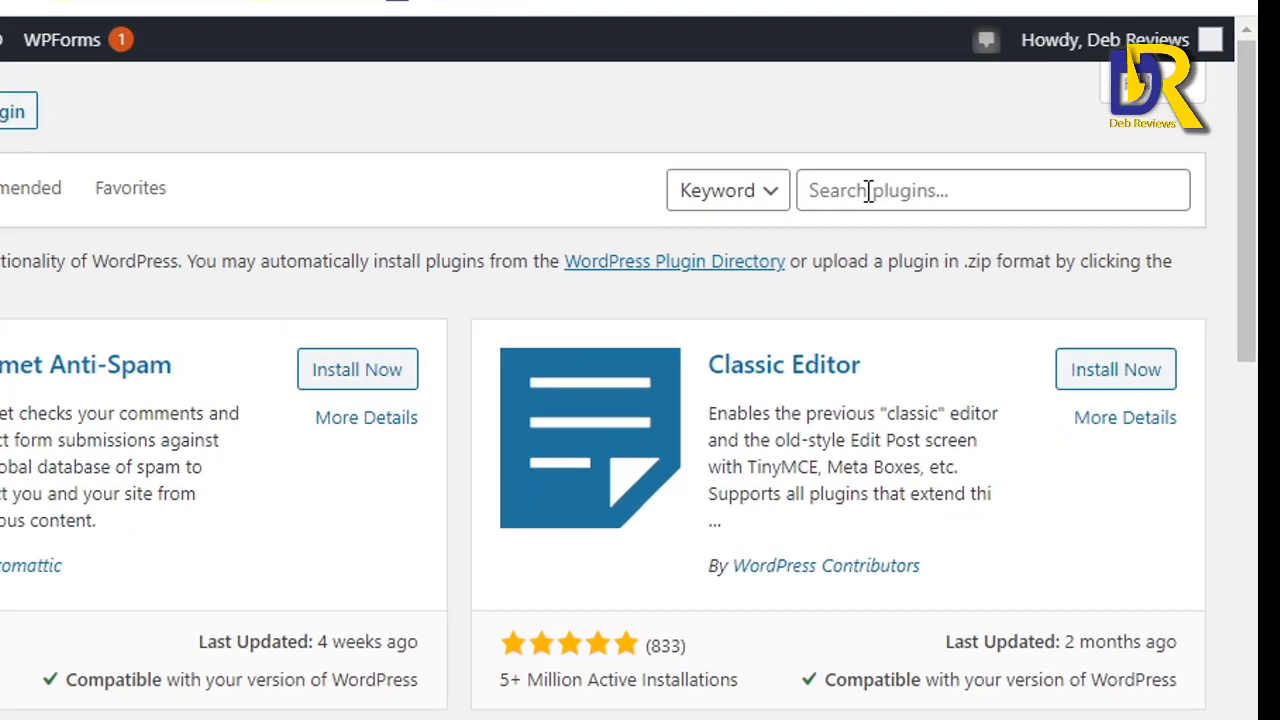
# - Search the plugin directory for "smush", and install and activate Smush – Compress, Optimize and Lazy Load Images
pyautogui.click(1010, 184)
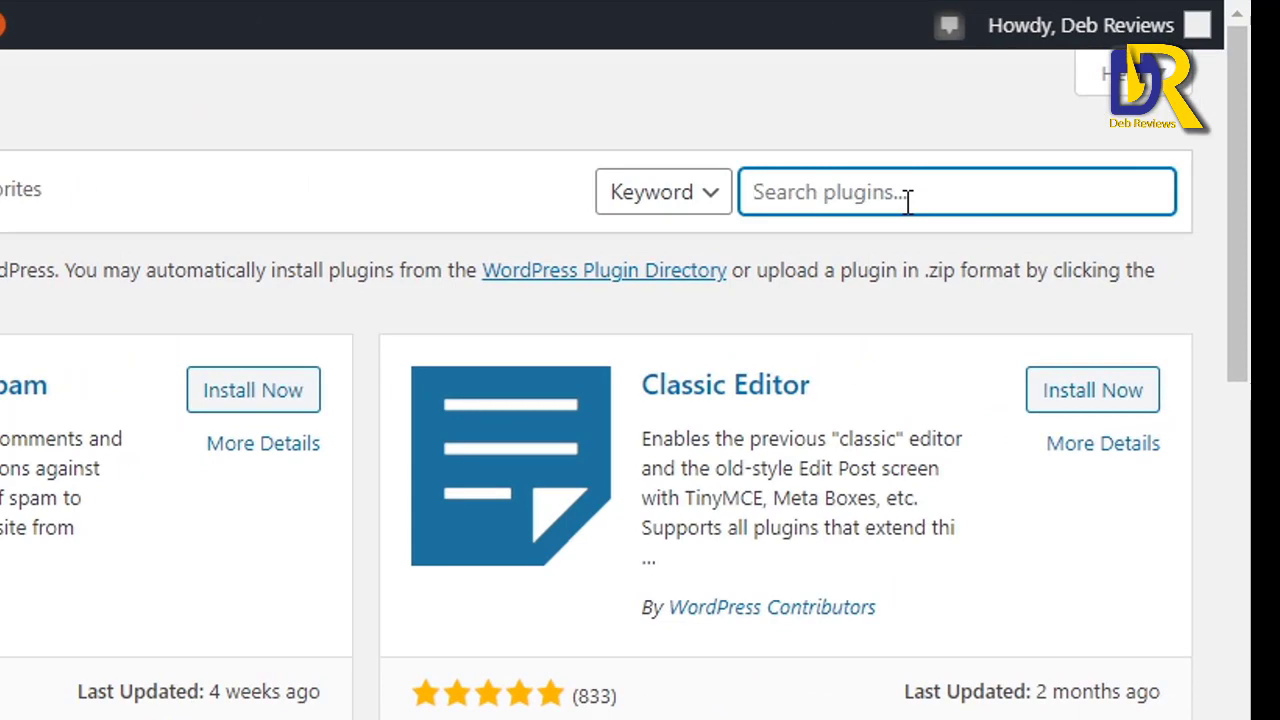
pyautogui.write('smush')
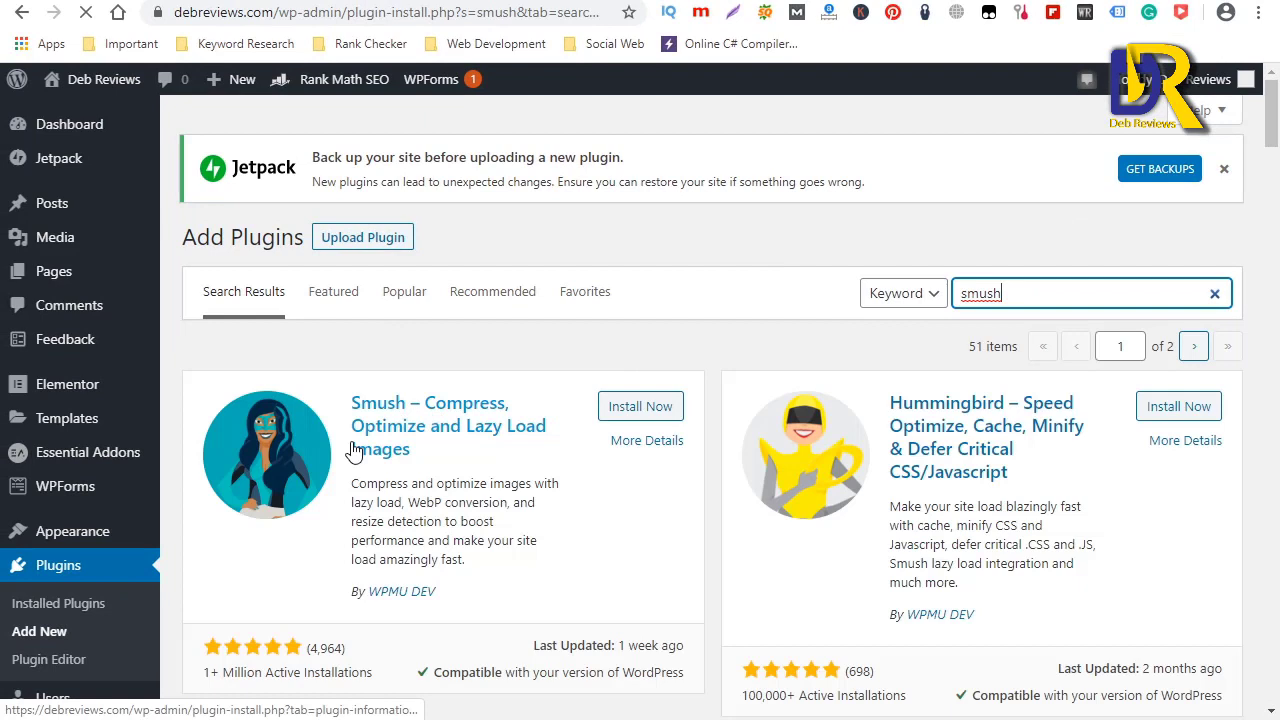
pyautogui.click(632, 410)
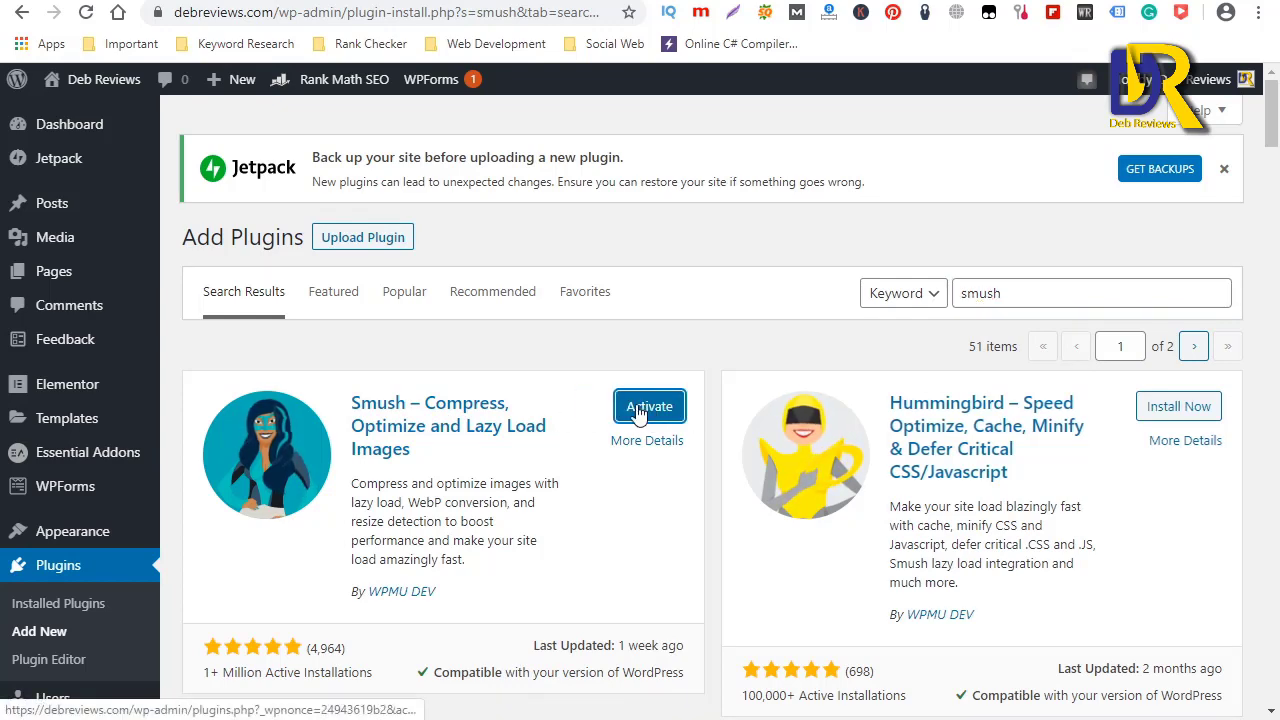
pyautogui.click(632, 410)
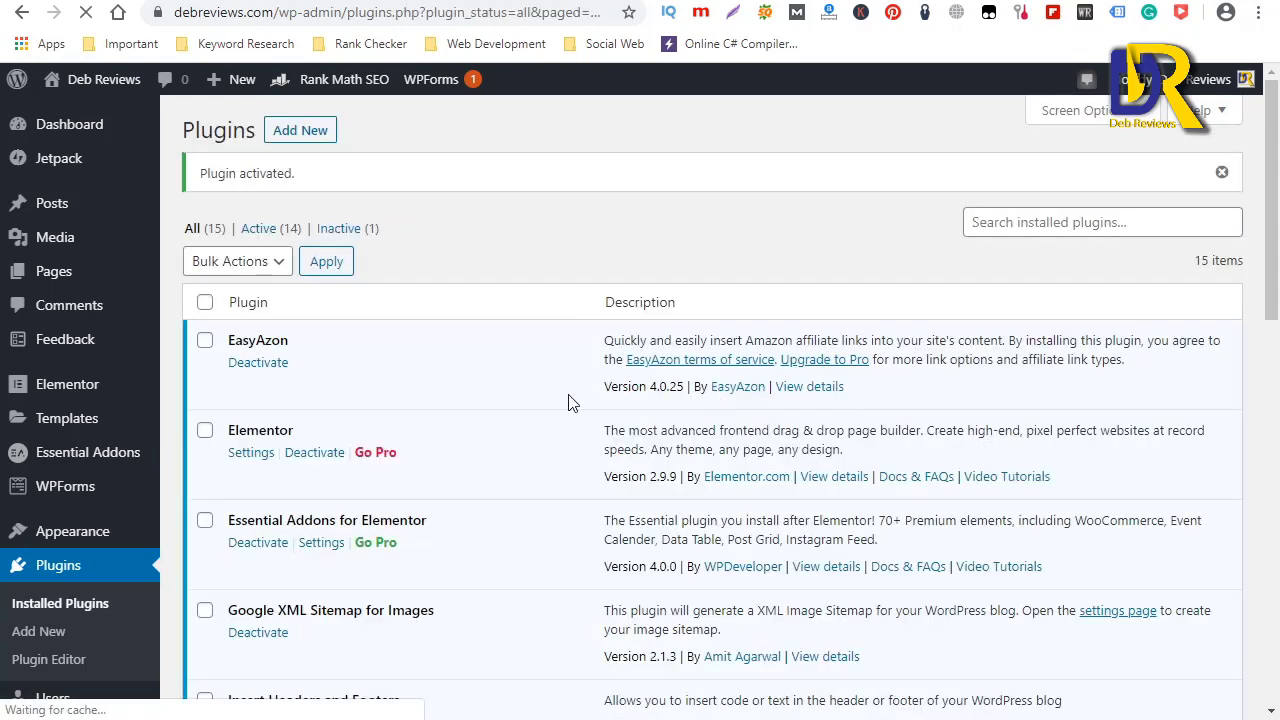
# - Open the settings of the Smush plugin from the list of installed plugins
pyautogui.scroll(-4, 533, 445)
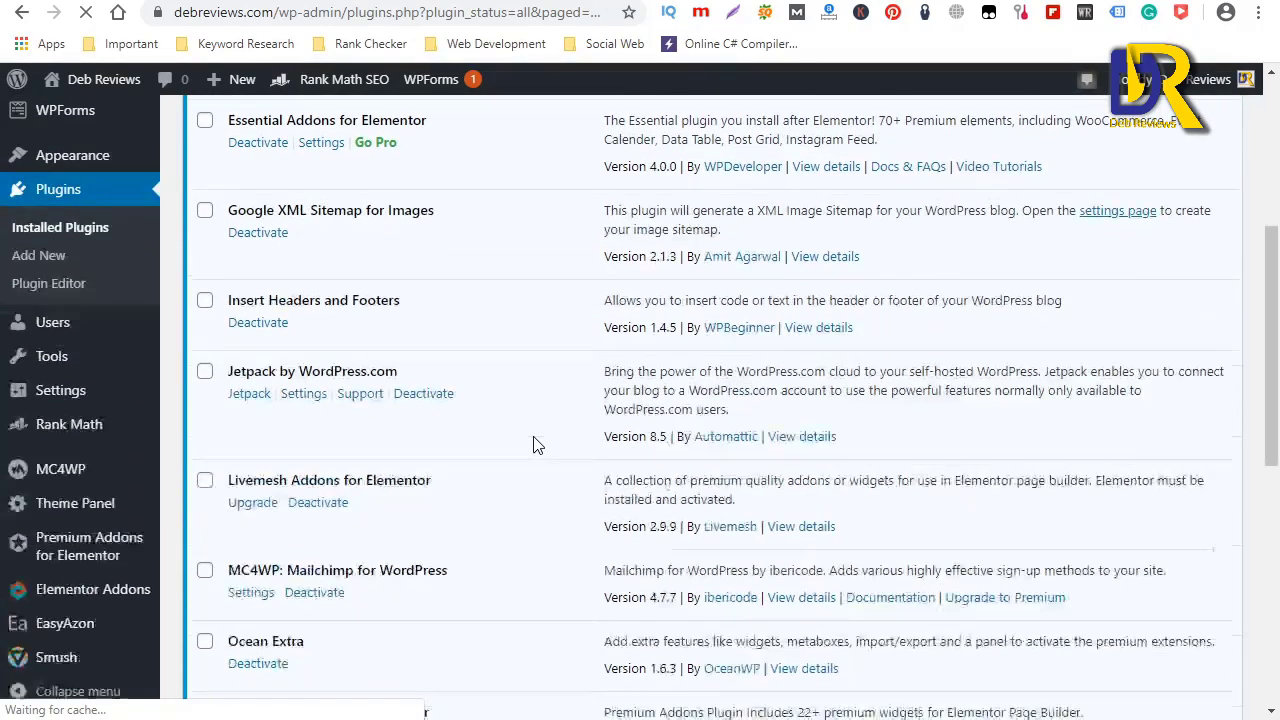
pyautogui.scroll(-5, 531, 440)
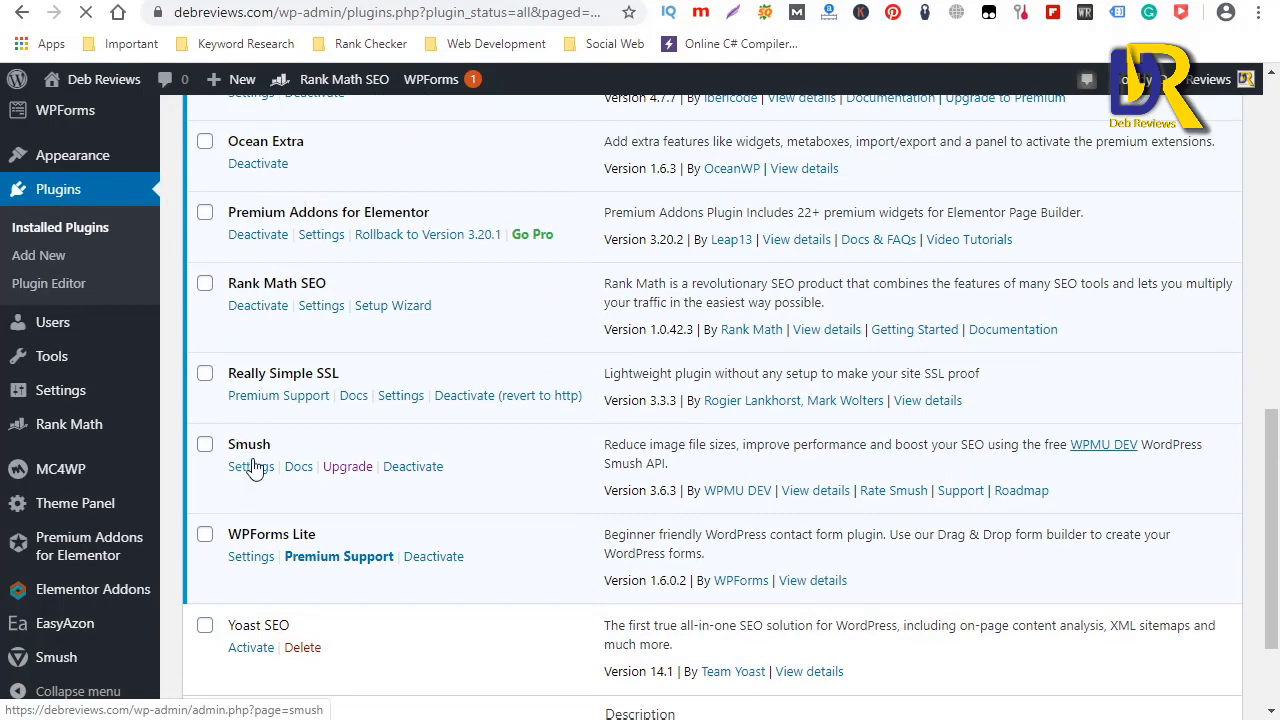
pyautogui.click(249, 469)
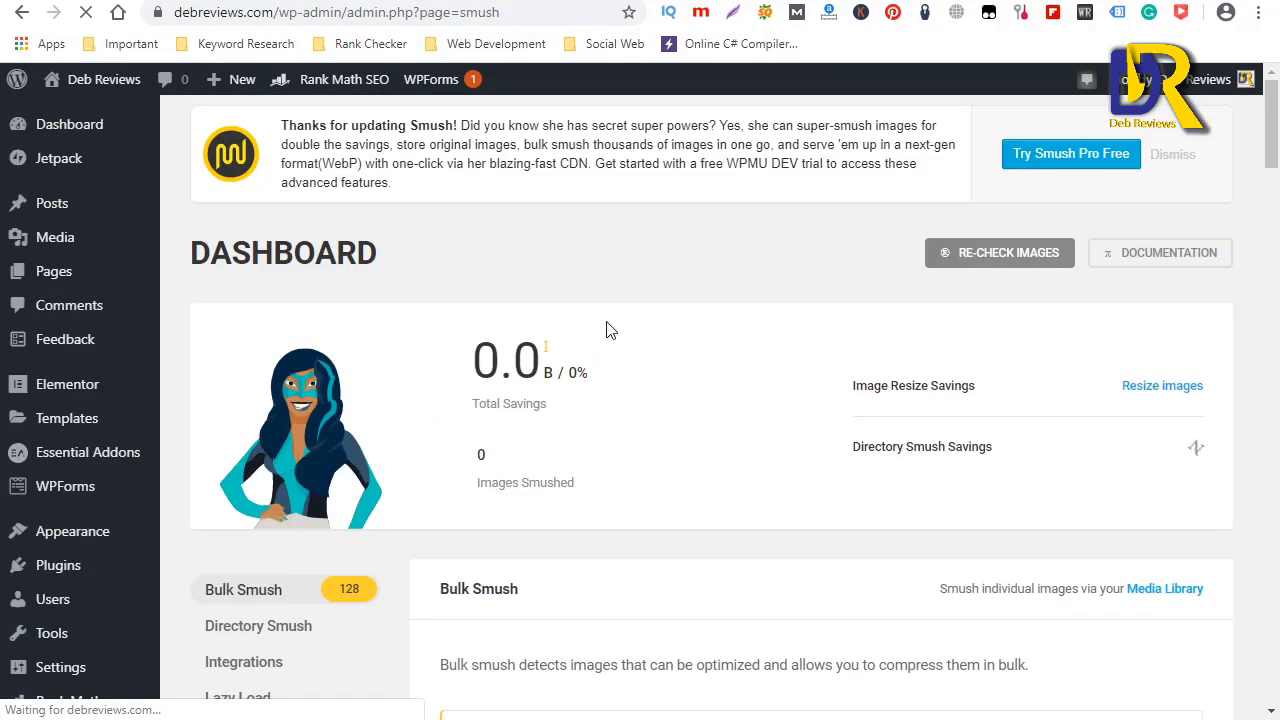
# - Complete the Smush setup wizard, keeping image metadata stripping on and usage data tracking off
pyautogui.scroll(-2, 678, 390)
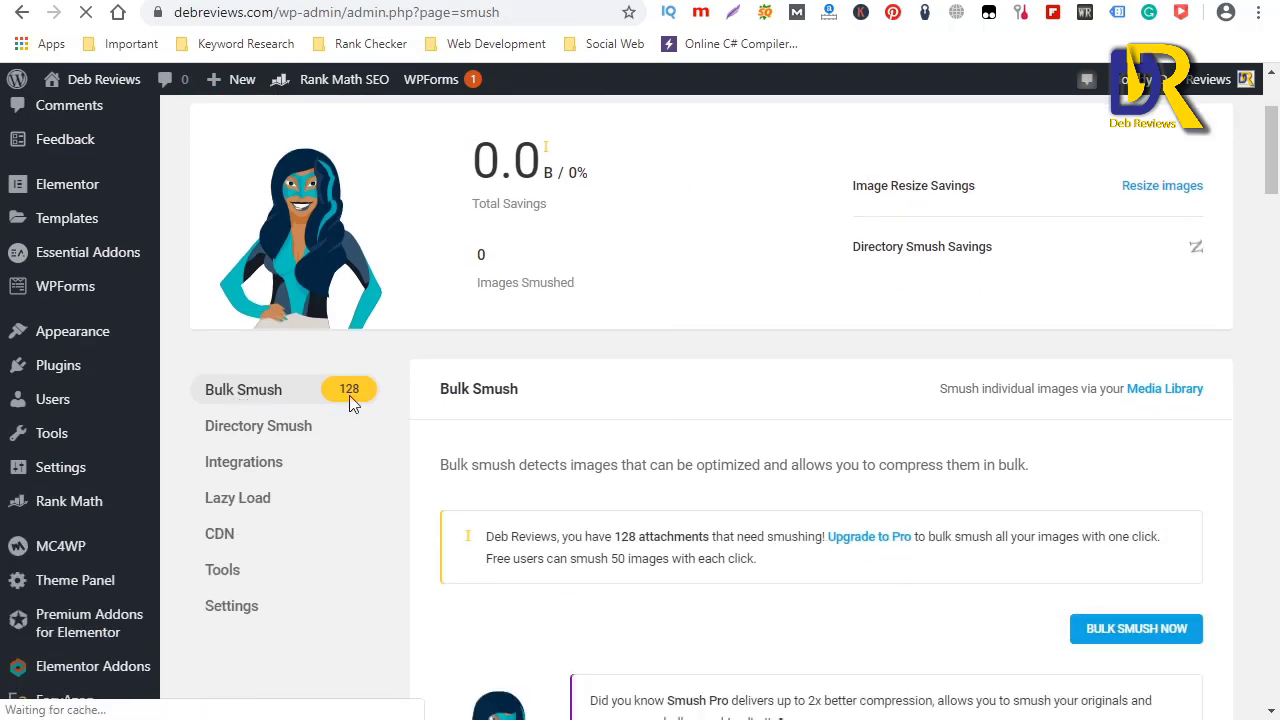
pyautogui.scroll(-2, 796, 383)
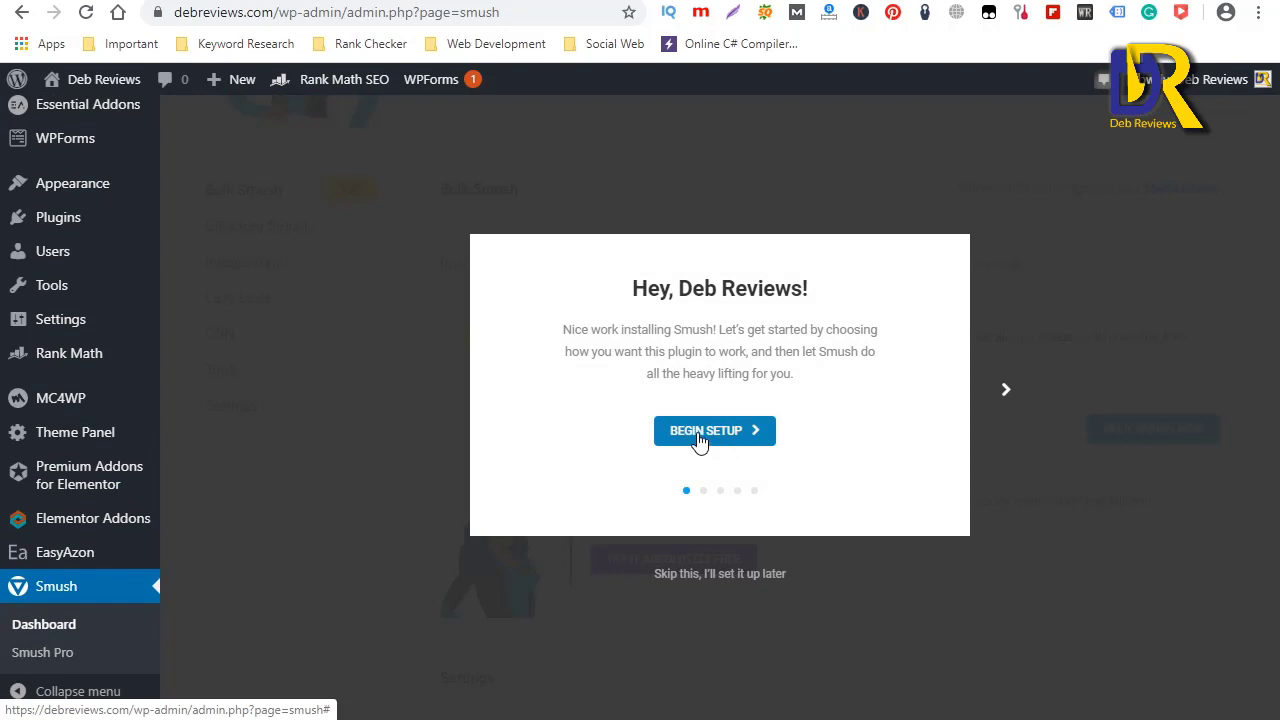
pyautogui.click(699, 440)
pyautogui.click(713, 484)
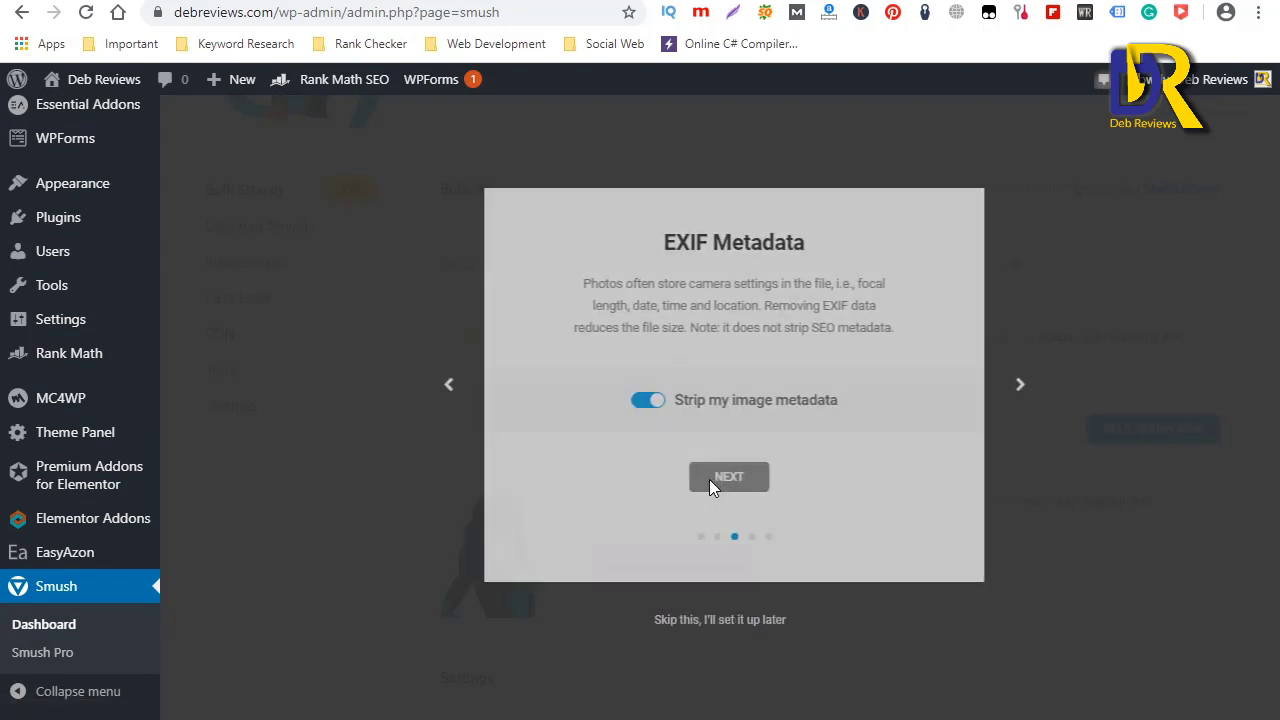
pyautogui.click(712, 486)
pyautogui.click(713, 490)
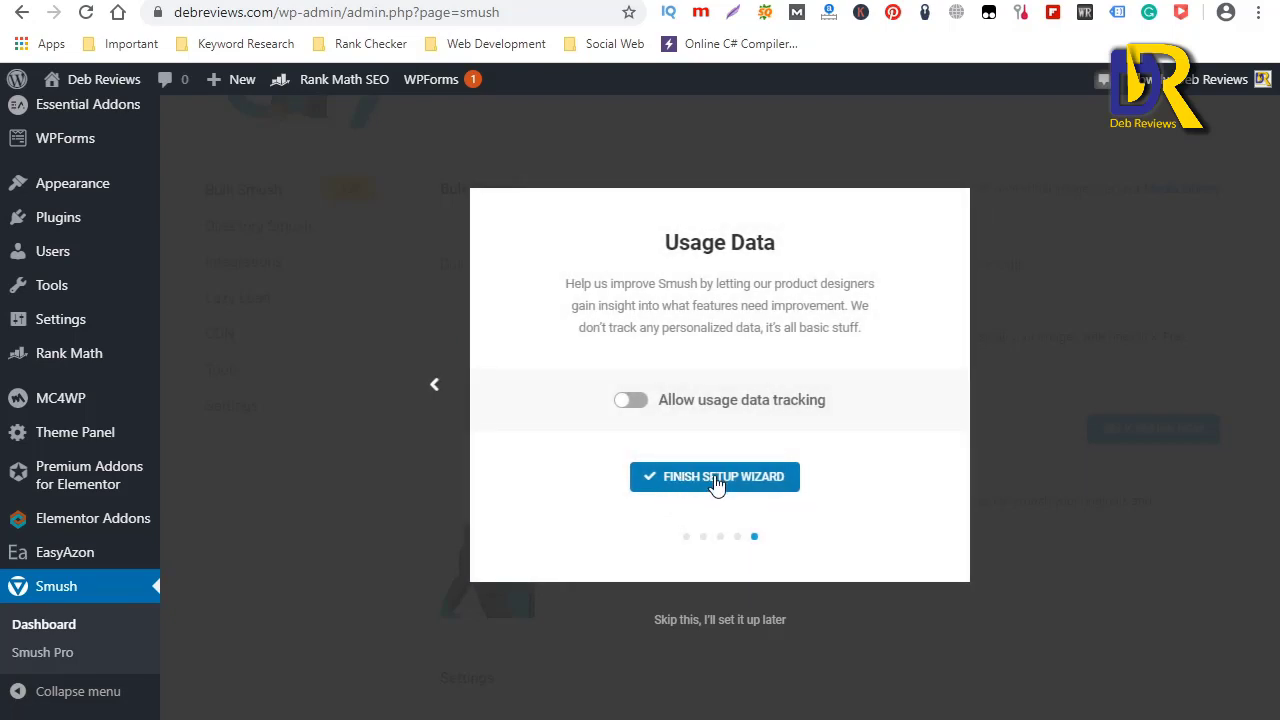
pyautogui.click(690, 572)
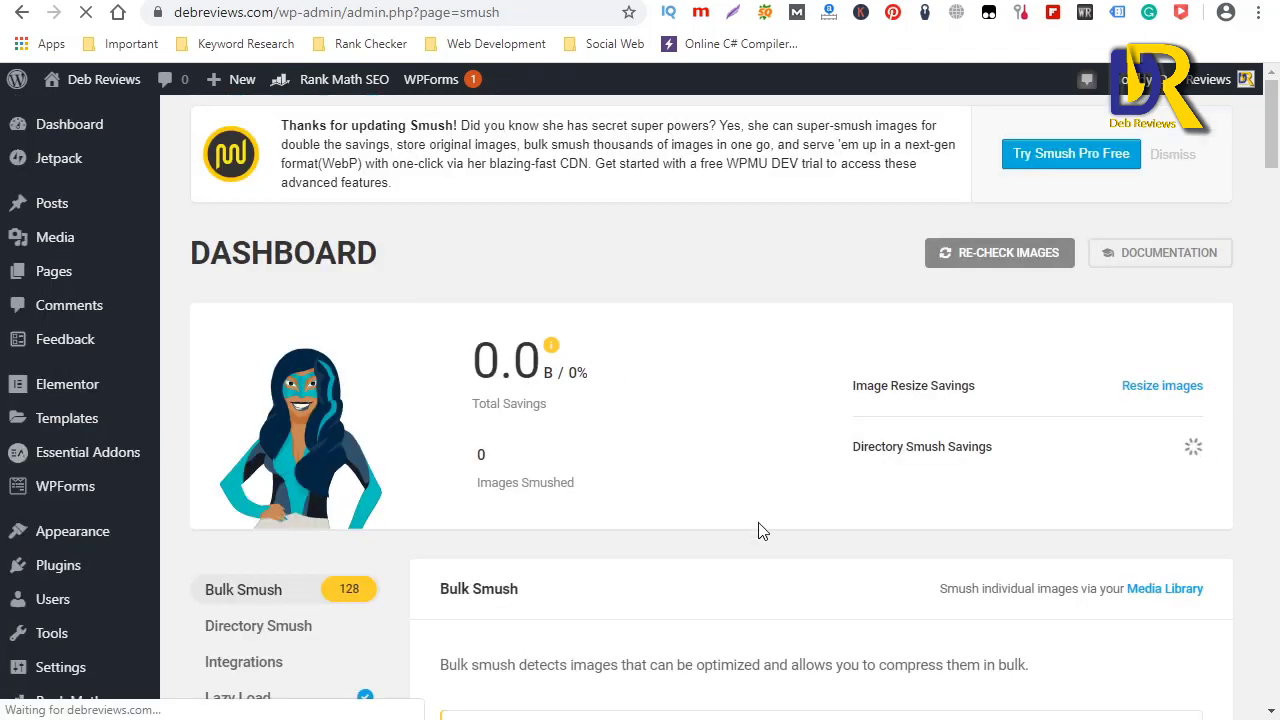
# - Run Bulk Smush on the site's unoptimized image attachments
pyautogui.scroll(-2, 755, 500)
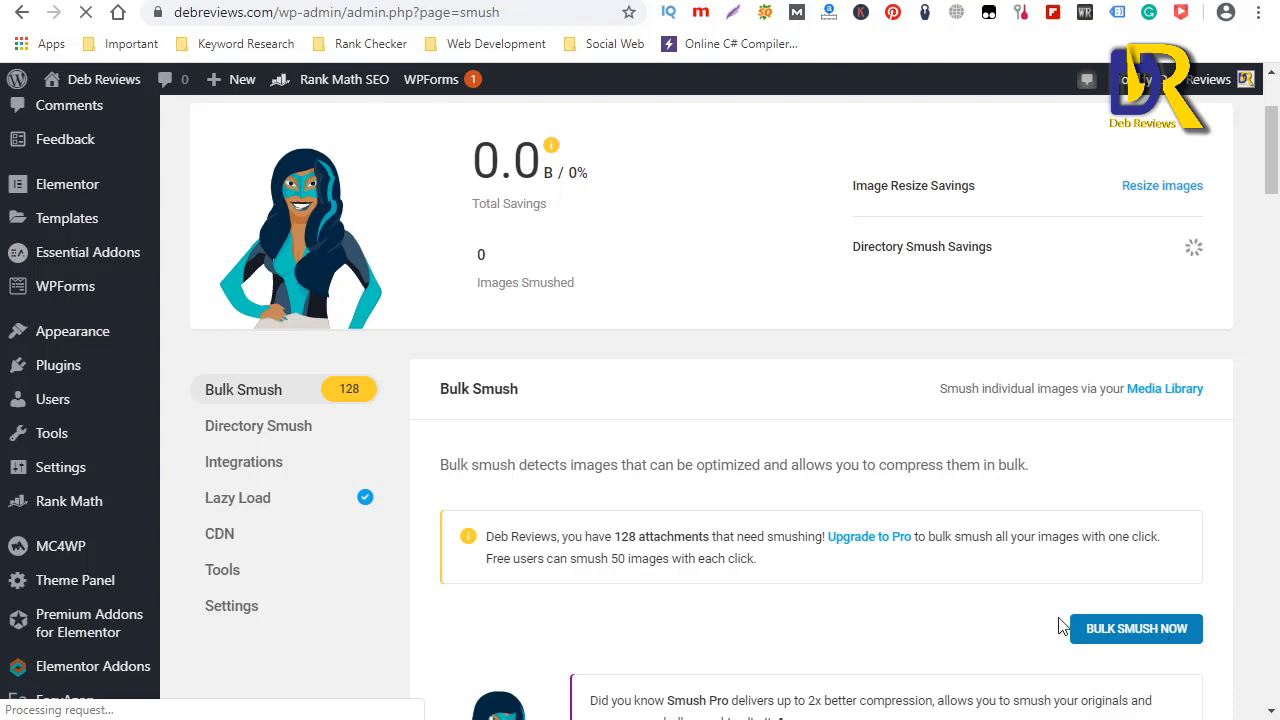
pyautogui.scroll(-2, 980, 591)
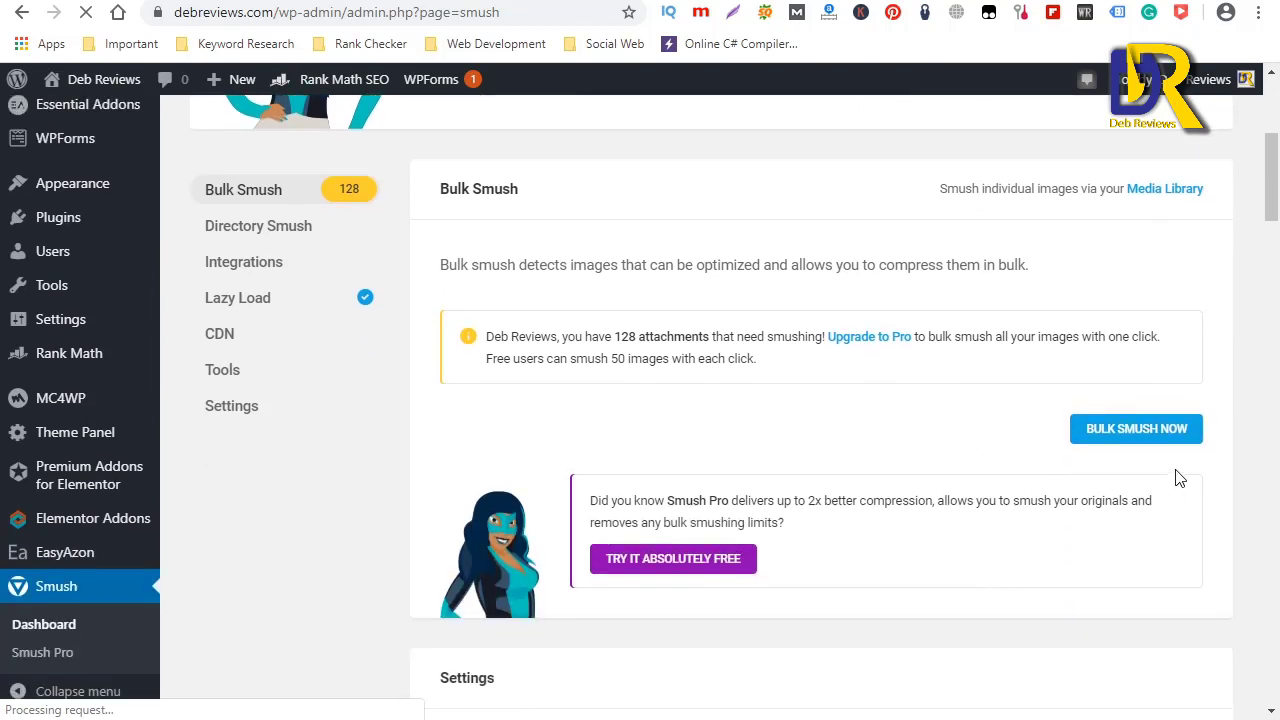
pyautogui.click(1133, 430)
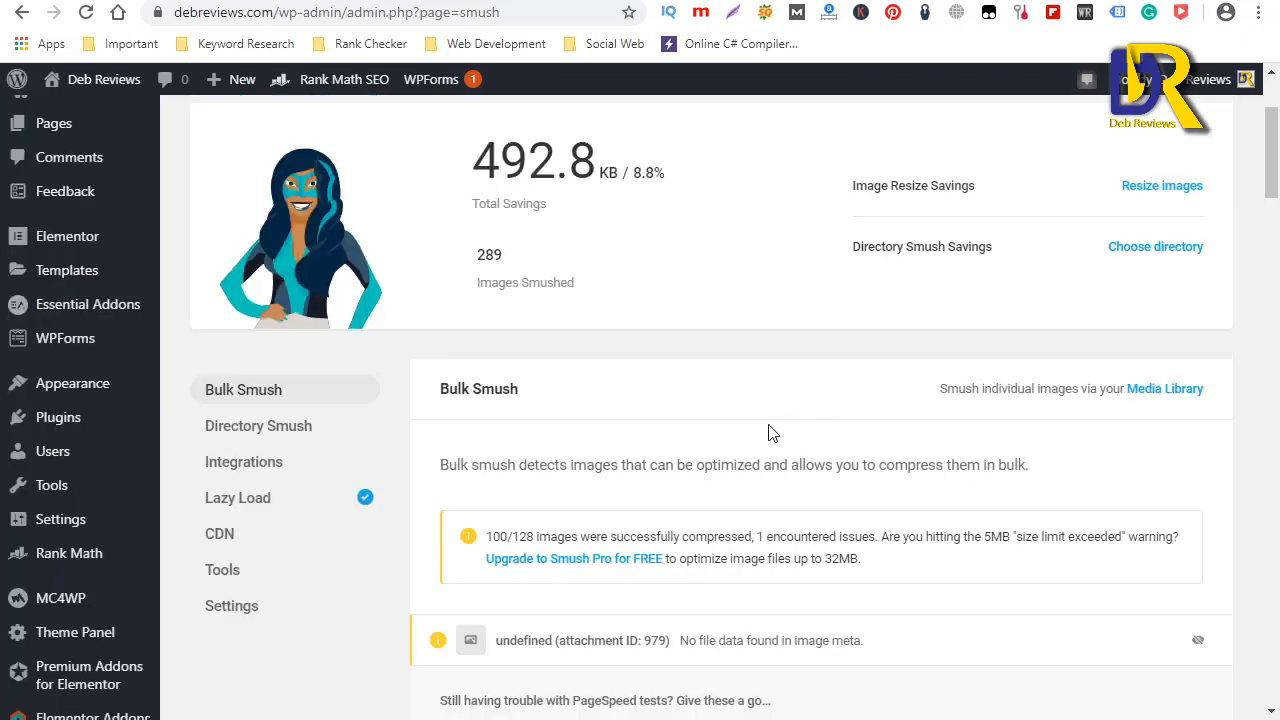
# - Review the bulk compression results and savings summary, and open Smush's Lazy Load settings
pyautogui.scroll(-1, 768, 433)
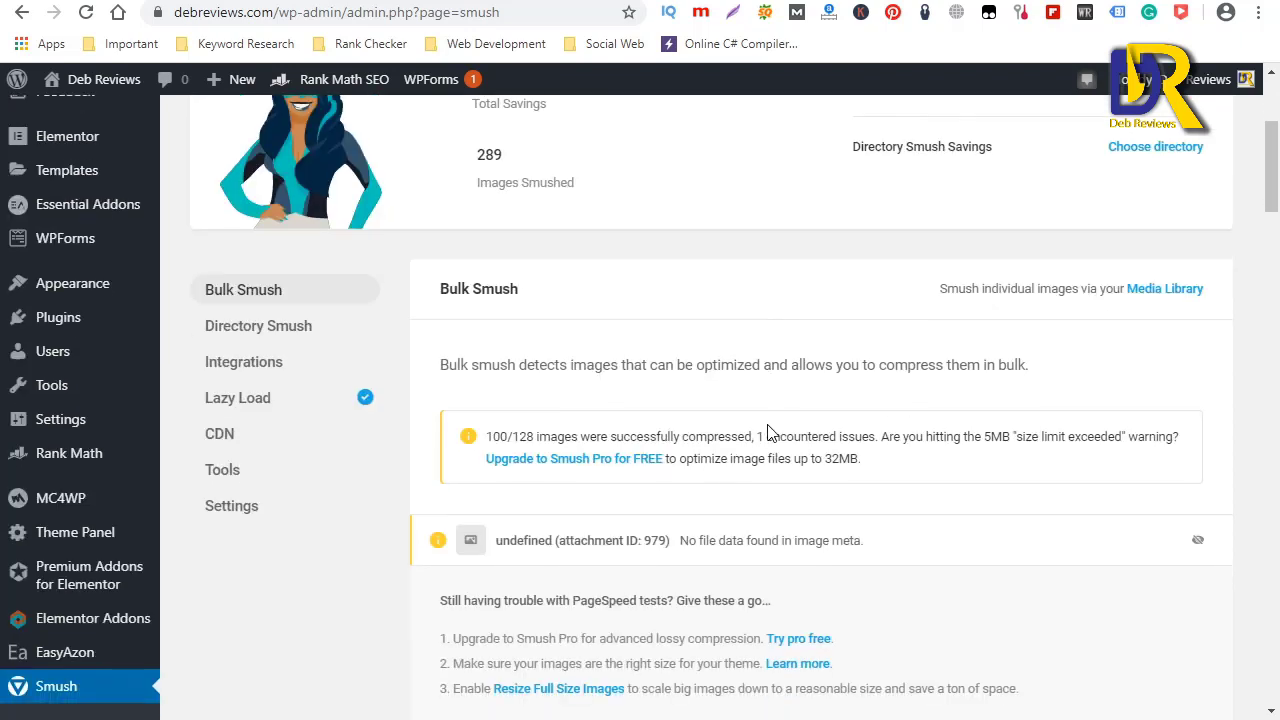
pyautogui.scroll(2, 764, 434)
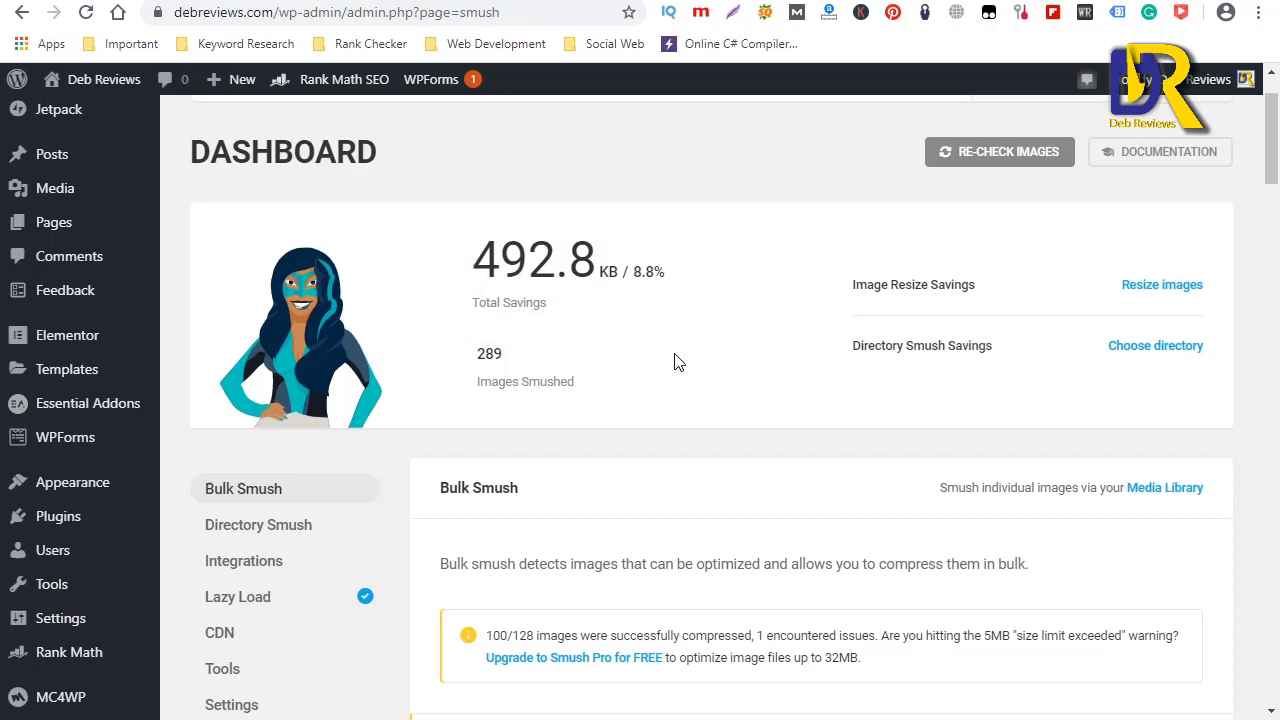
pyautogui.scroll(-2, 674, 362)
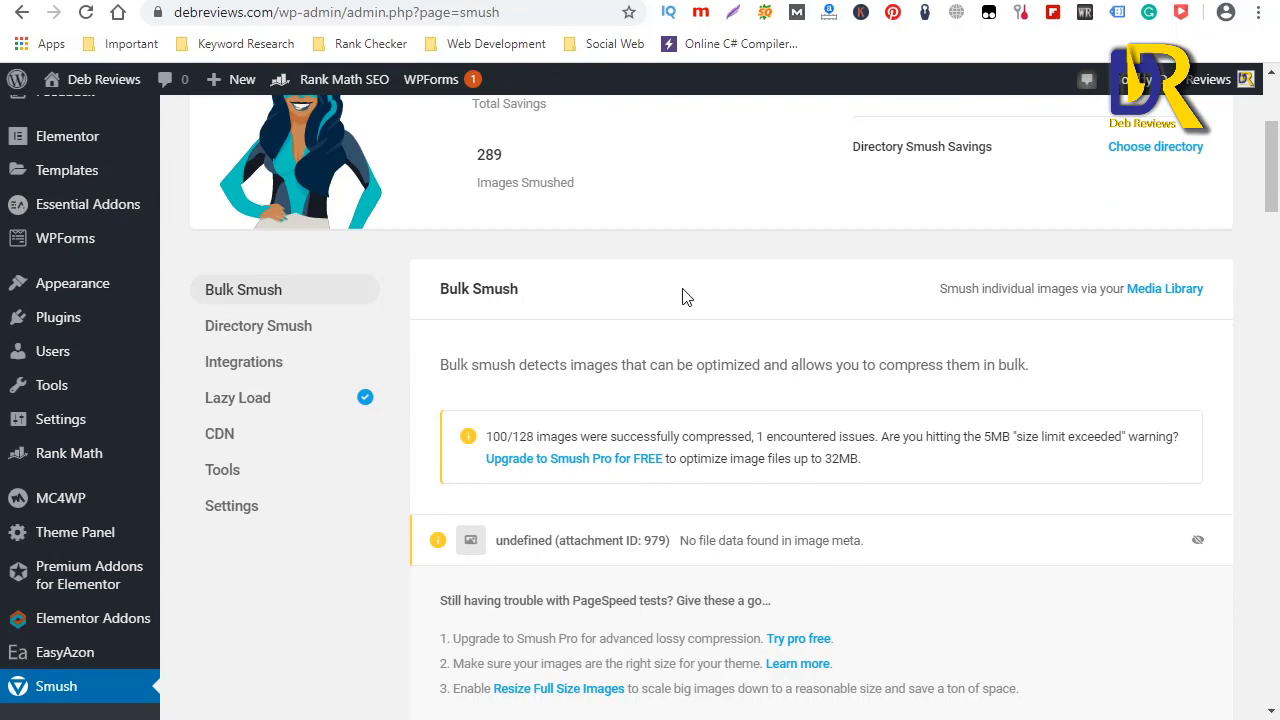
pyautogui.scroll(2, 686, 297)
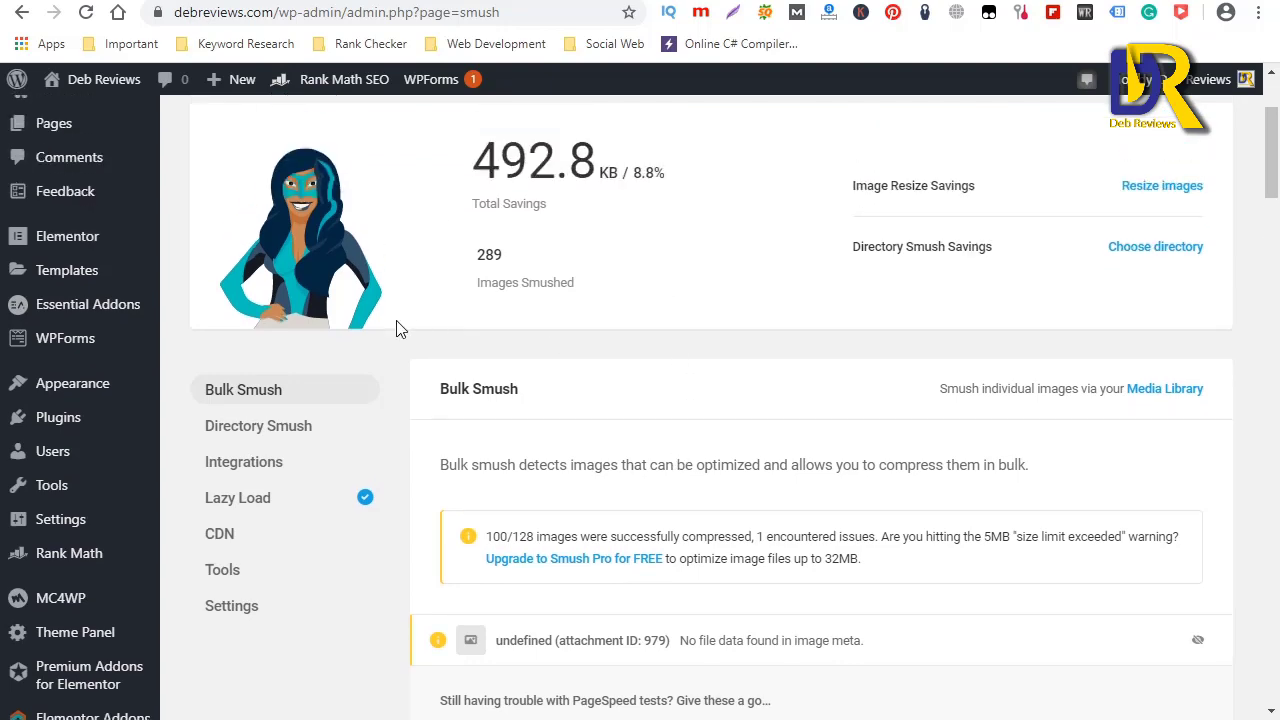
pyautogui.scroll(-2, 694, 363)
pyautogui.scroll(4, 694, 363)
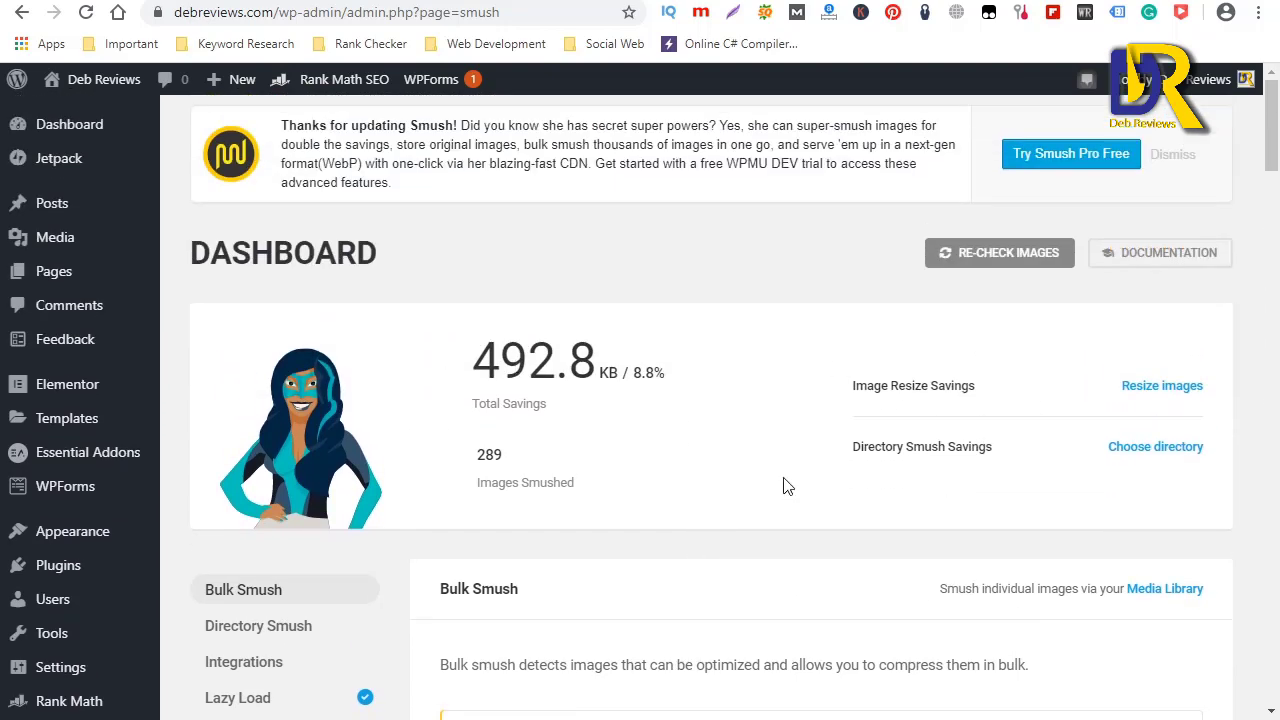
pyautogui.scroll(-2, 697, 508)
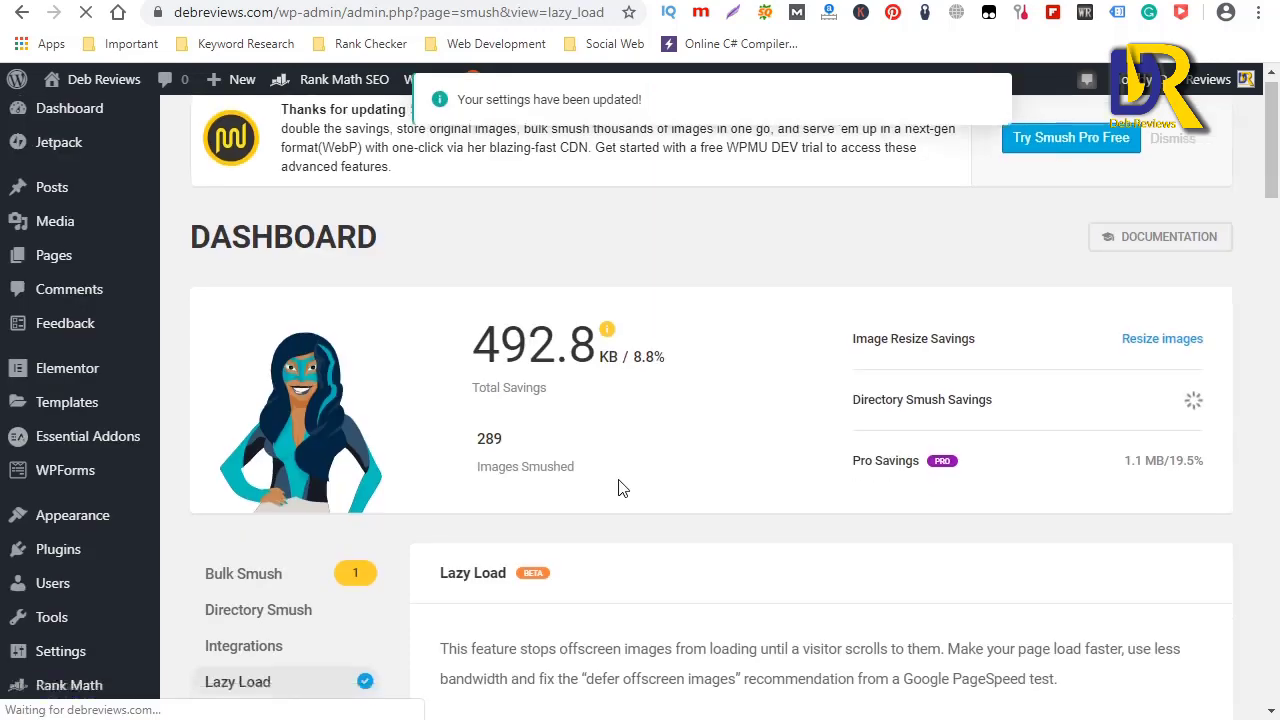
pyautogui.click(251, 490)
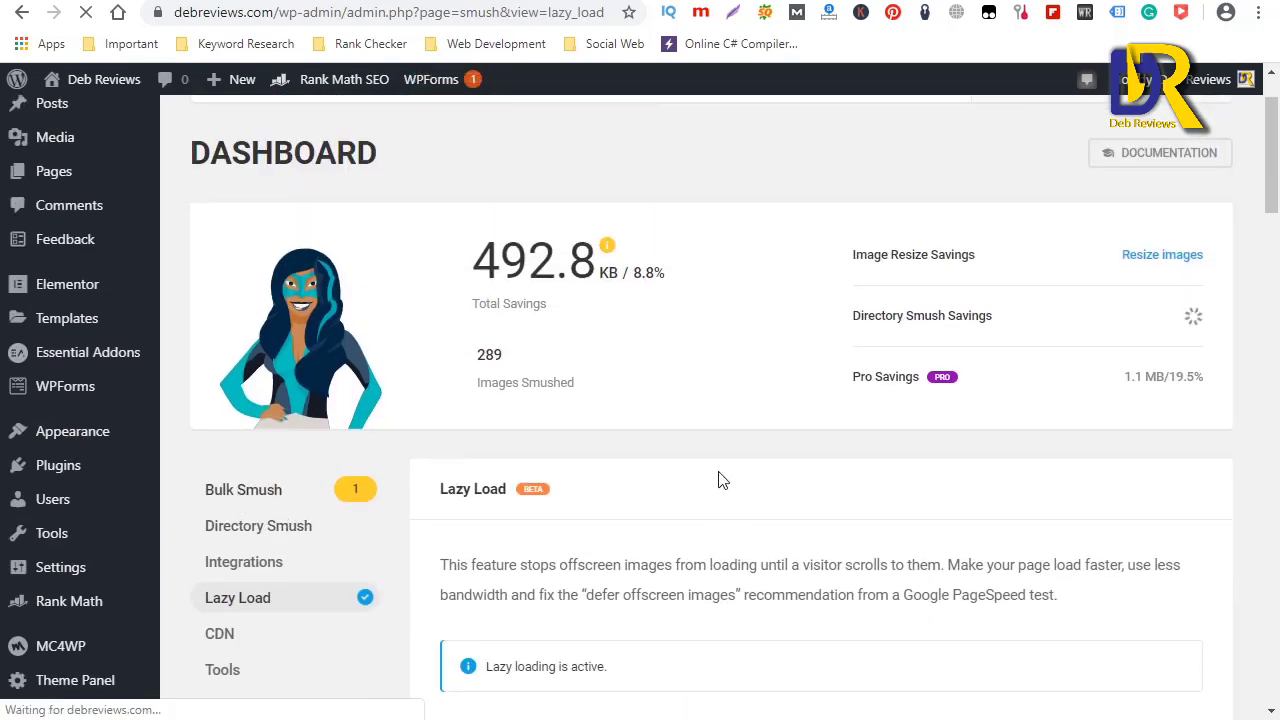